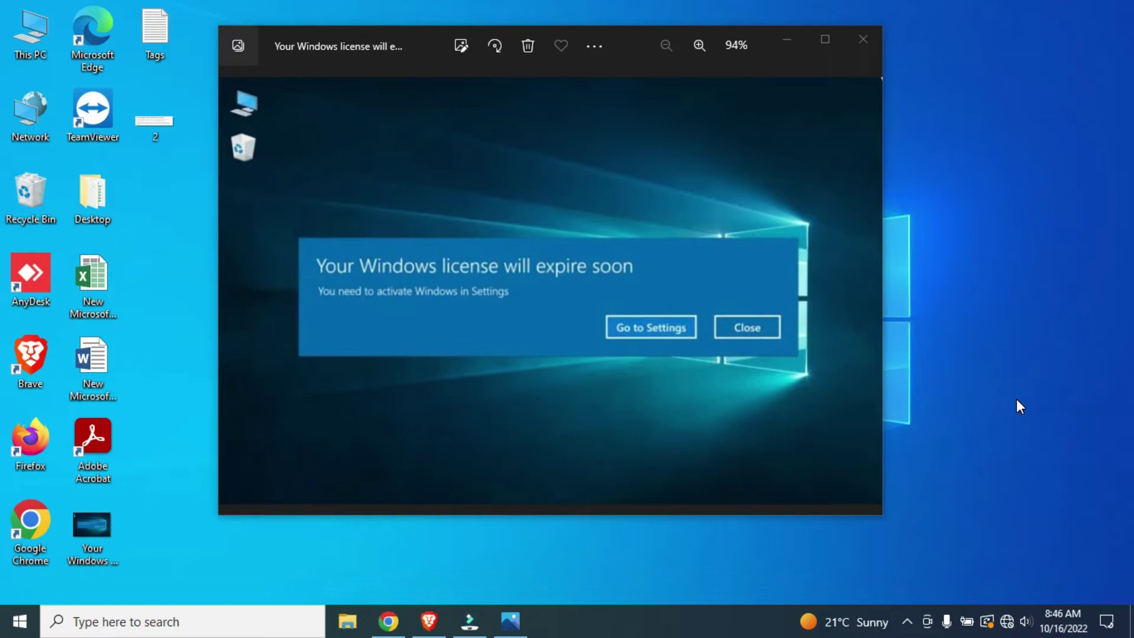
Minimize the license-expiry image and open Task Manager, moving its window nearer the middle of the desktop.
{"action": "left_click", "coordinate": [787, 40]}
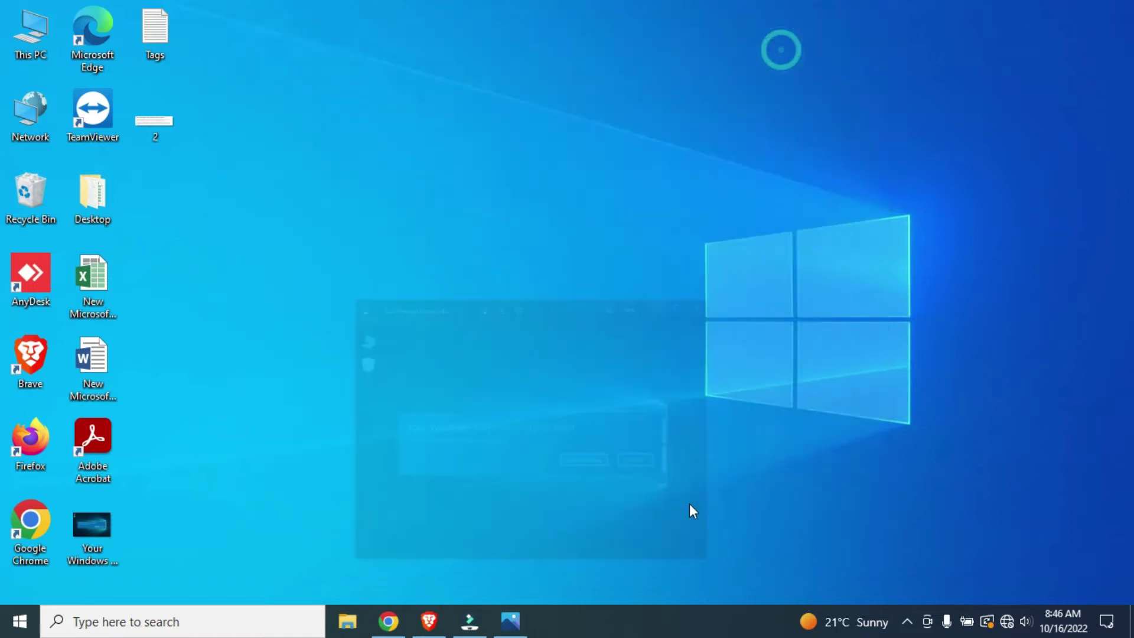
{"action": "right_click", "coordinate": [702, 628]}
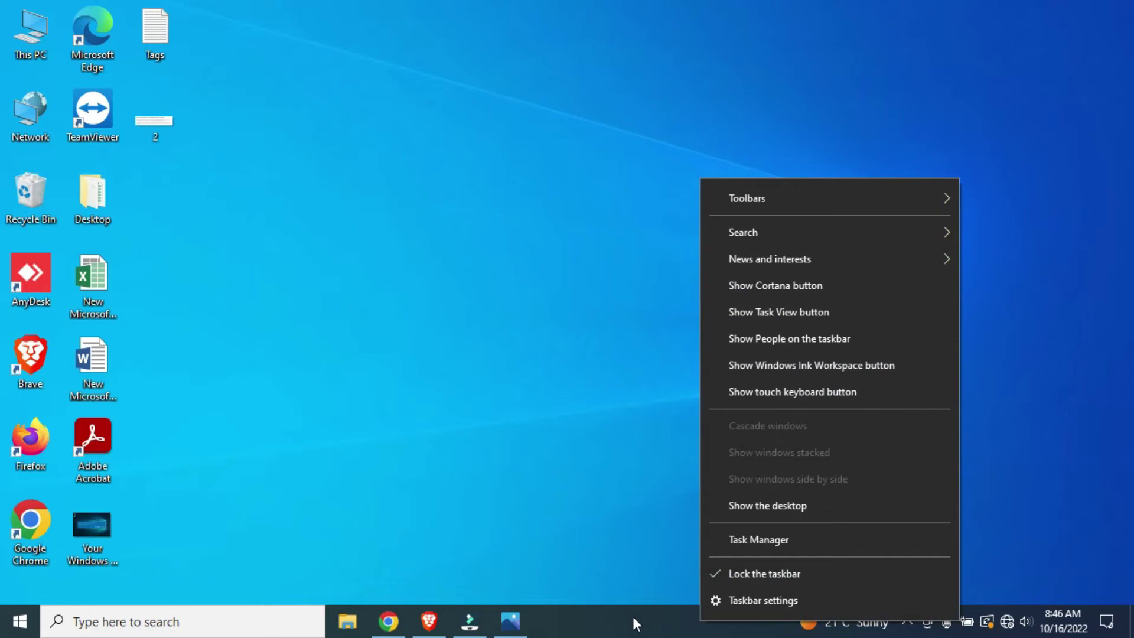
{"action": "left_click", "coordinate": [774, 543]}
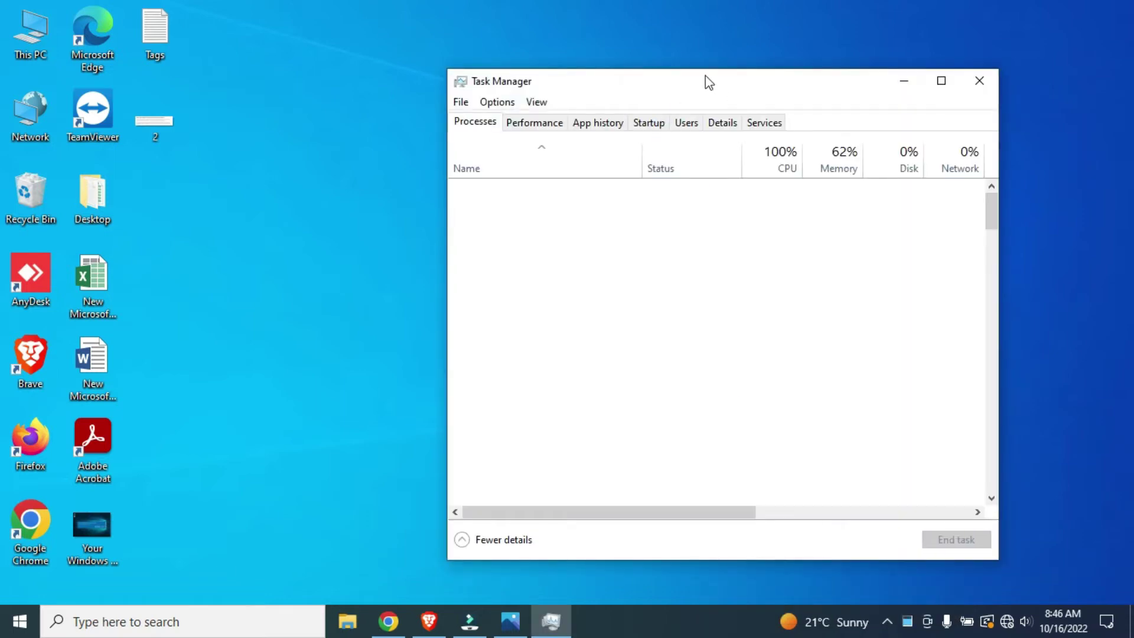
{"action": "left_click_drag", "start_coordinate": [707, 81], "coordinate": [655, 66]}
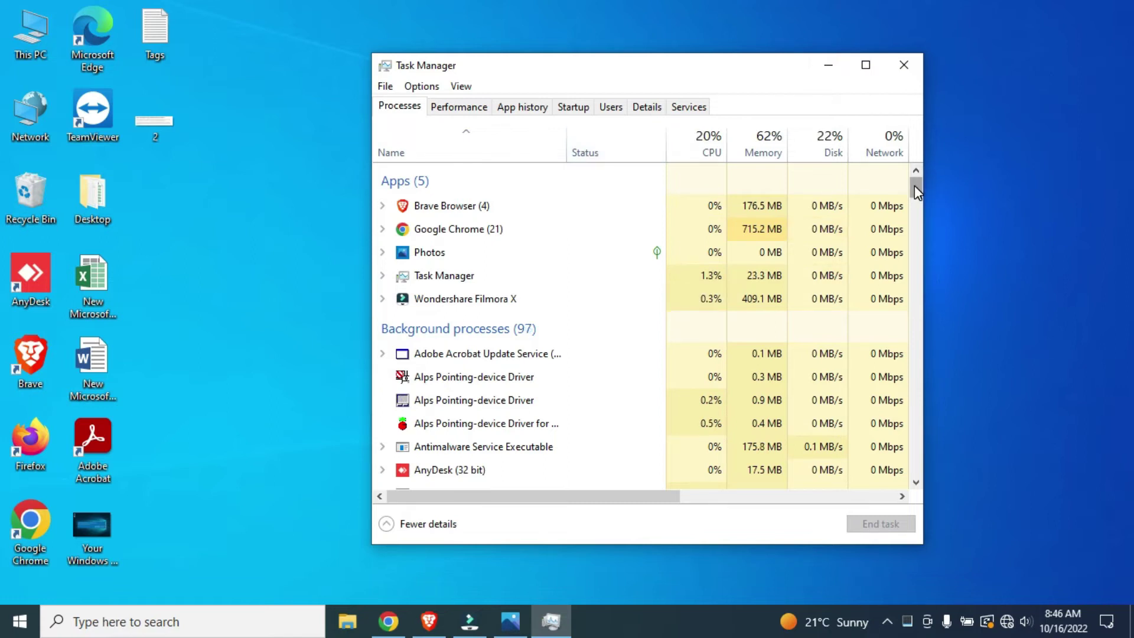
End the Windows Explorer task in the Task Manager process list.
{"action": "left_click_drag", "start_coordinate": [914, 185], "coordinate": [916, 469]}
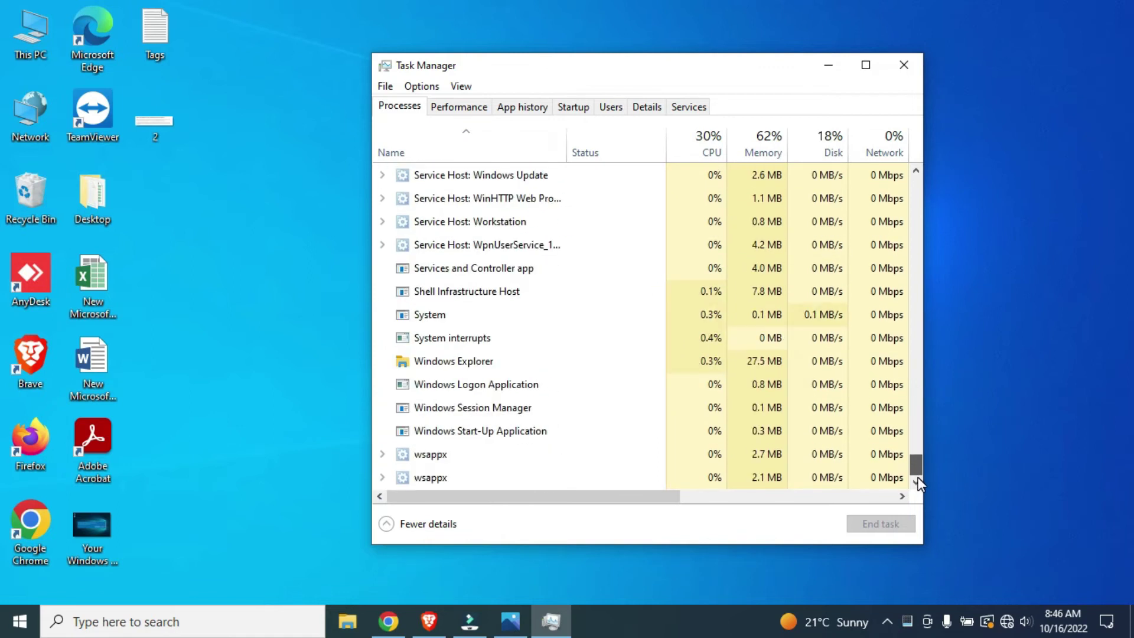
{"action": "left_click", "coordinate": [476, 365]}
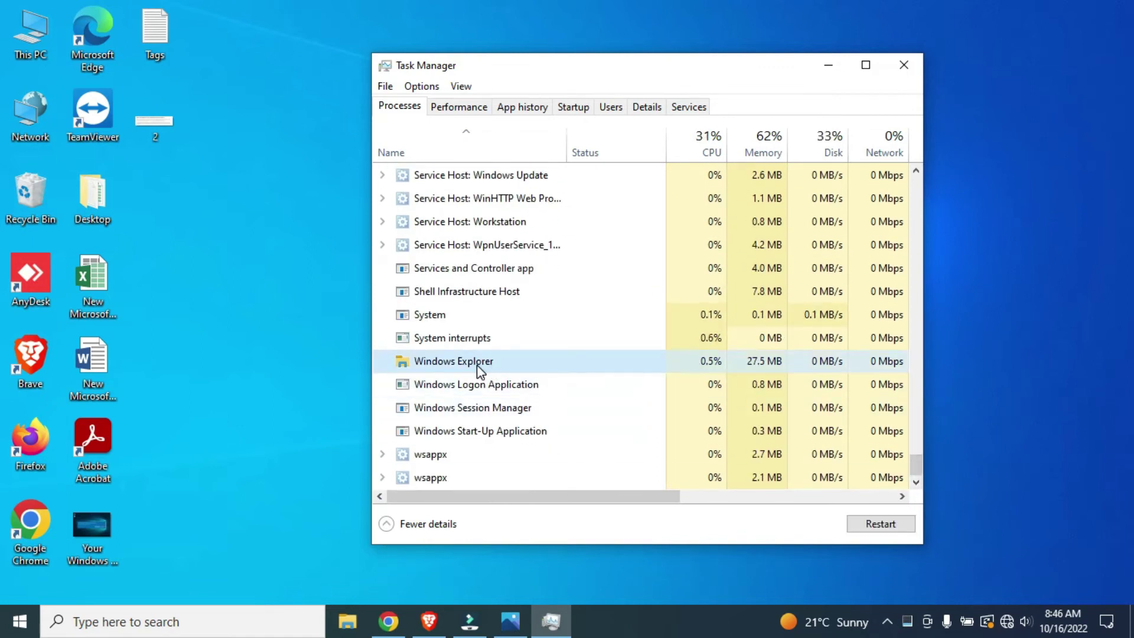
{"action": "right_click", "coordinate": [477, 366]}
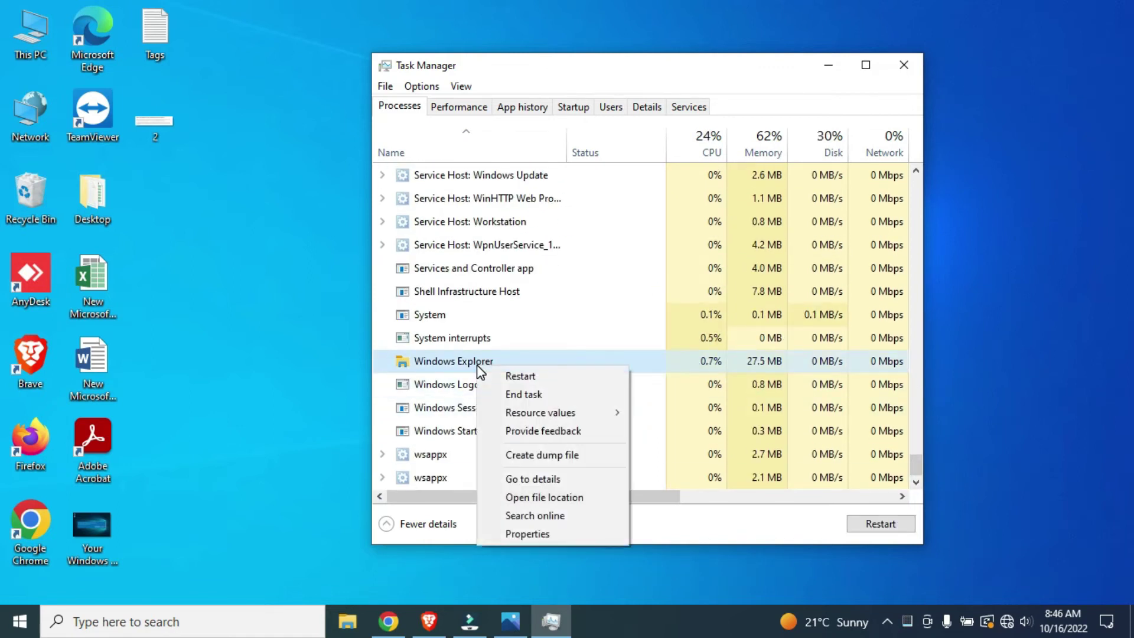
{"action": "left_click", "coordinate": [524, 396]}
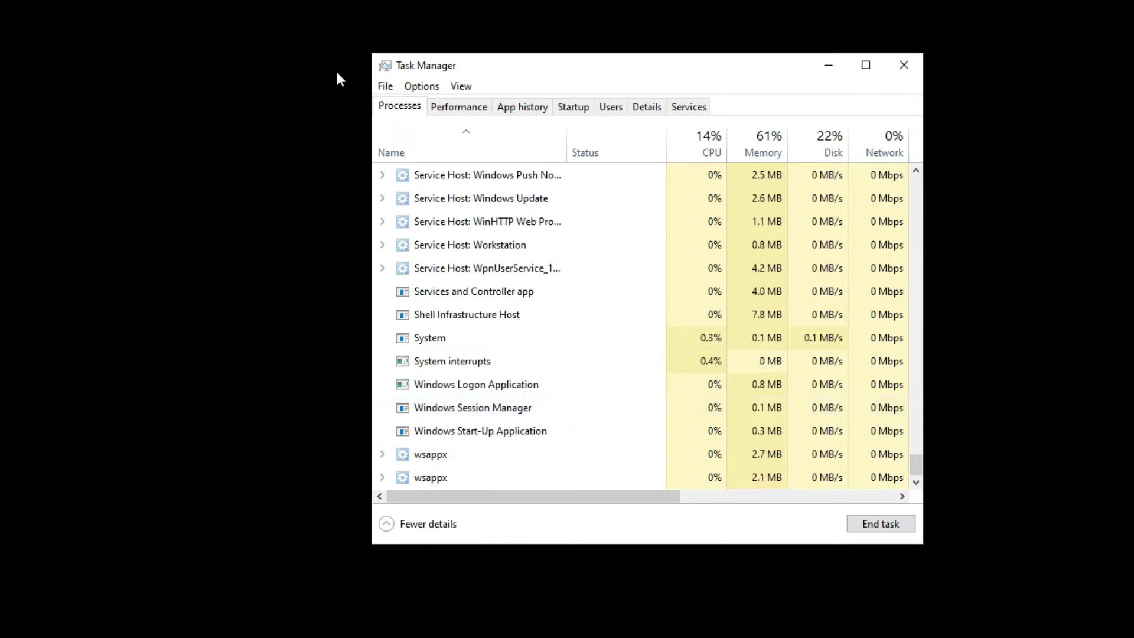
Run explorer.exe as a new task from Task Manager to bring back the desktop.
{"action": "left_click", "coordinate": [385, 89]}
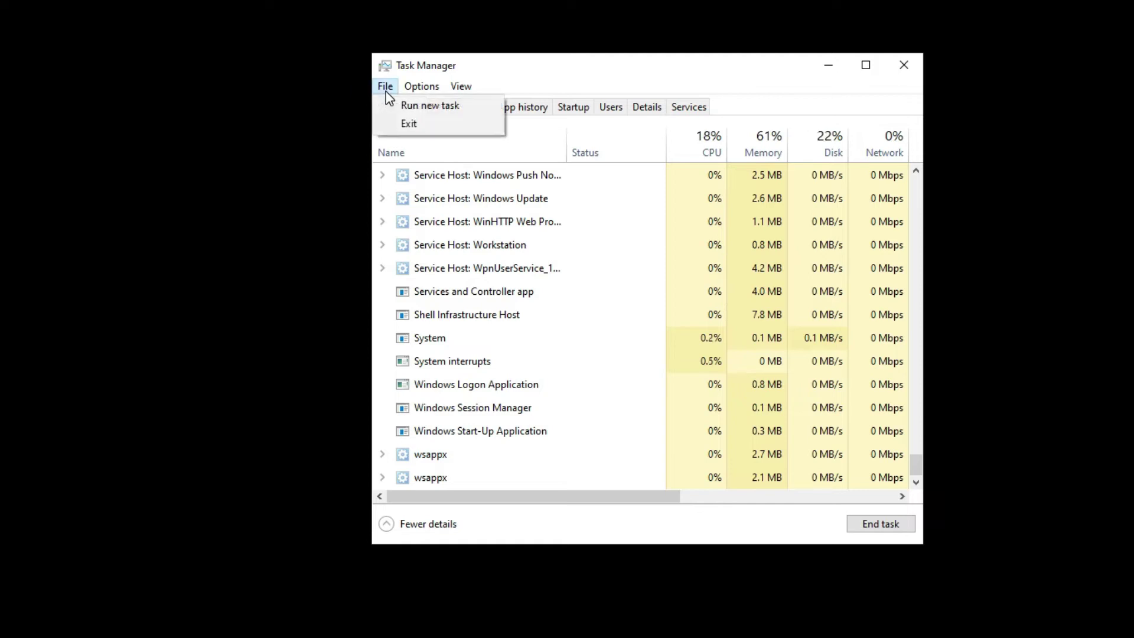
{"action": "left_click", "coordinate": [404, 108]}
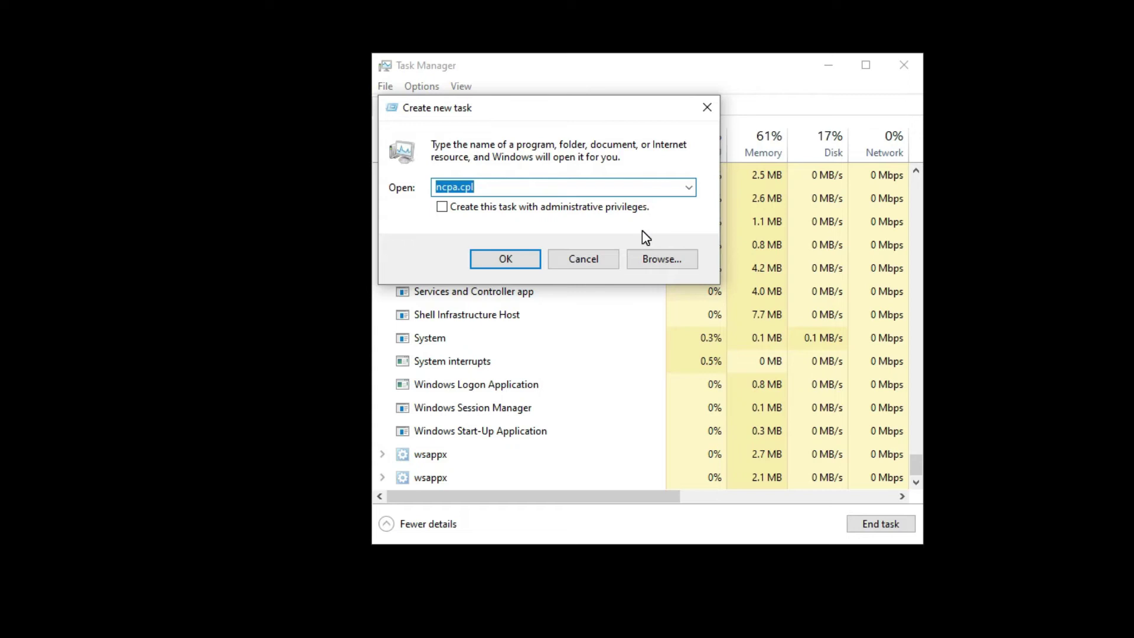
{"action": "type", "text": "explorer.exe"}
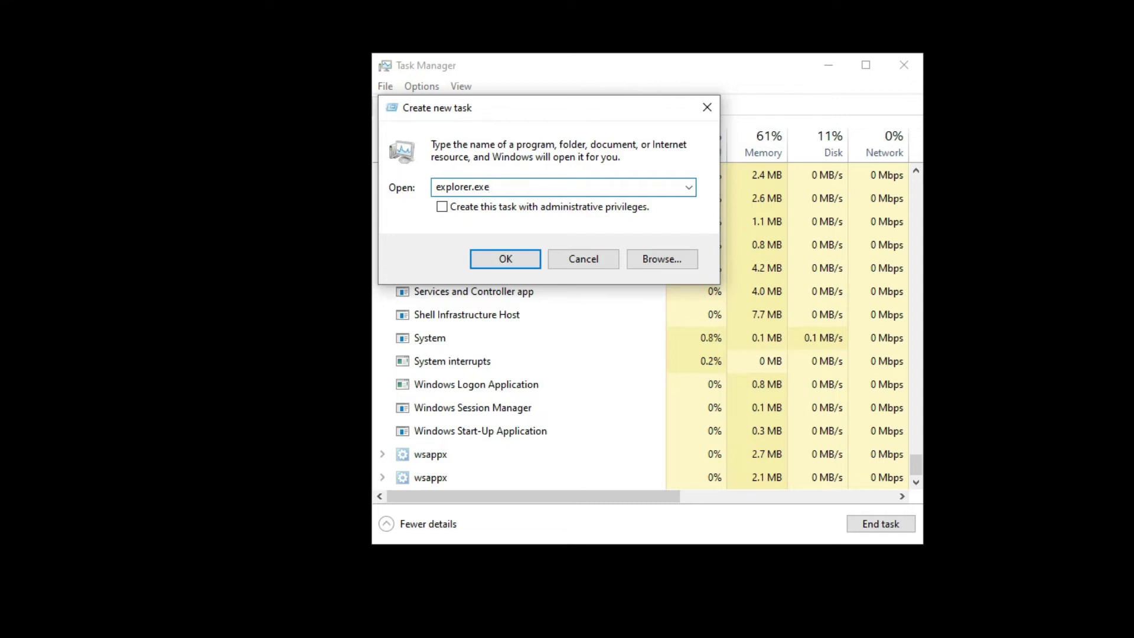
{"action": "left_click", "coordinate": [515, 255]}
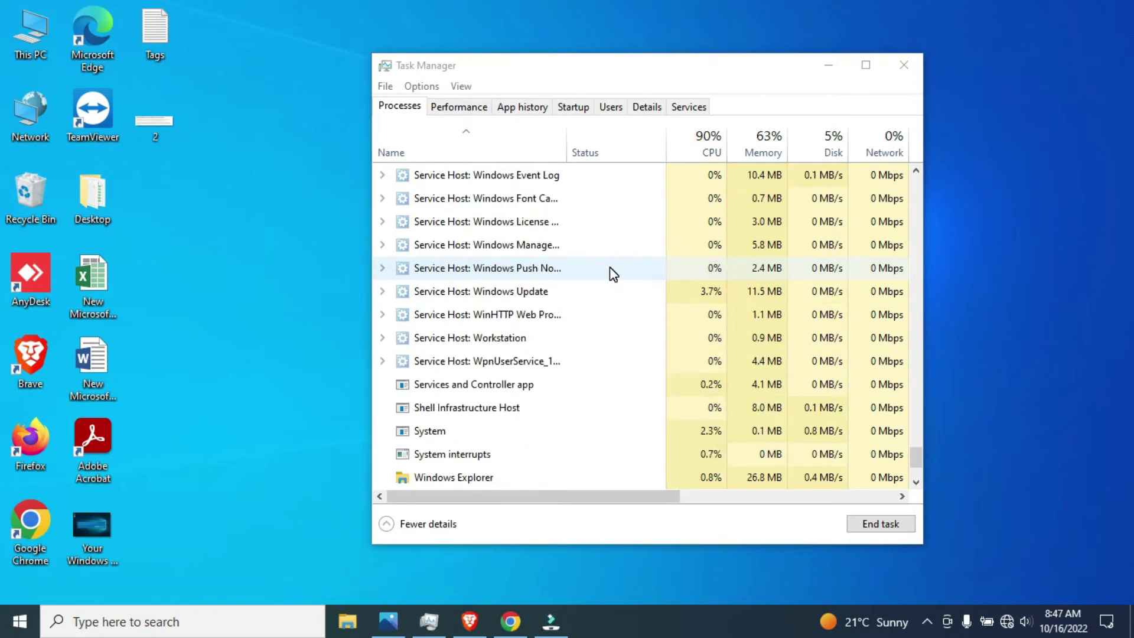
Search Windows for cmd, open Command Prompt as administrator, and minimize the Task Manager window behind it.
{"action": "left_click", "coordinate": [183, 618]}
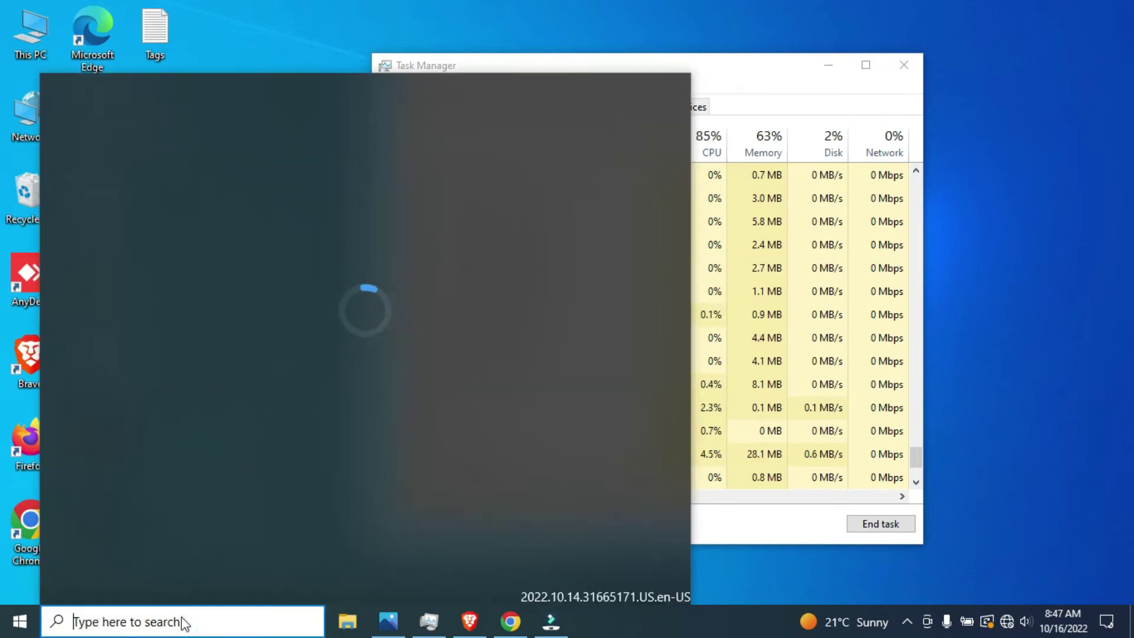
{"action": "type", "text": "cmd"}
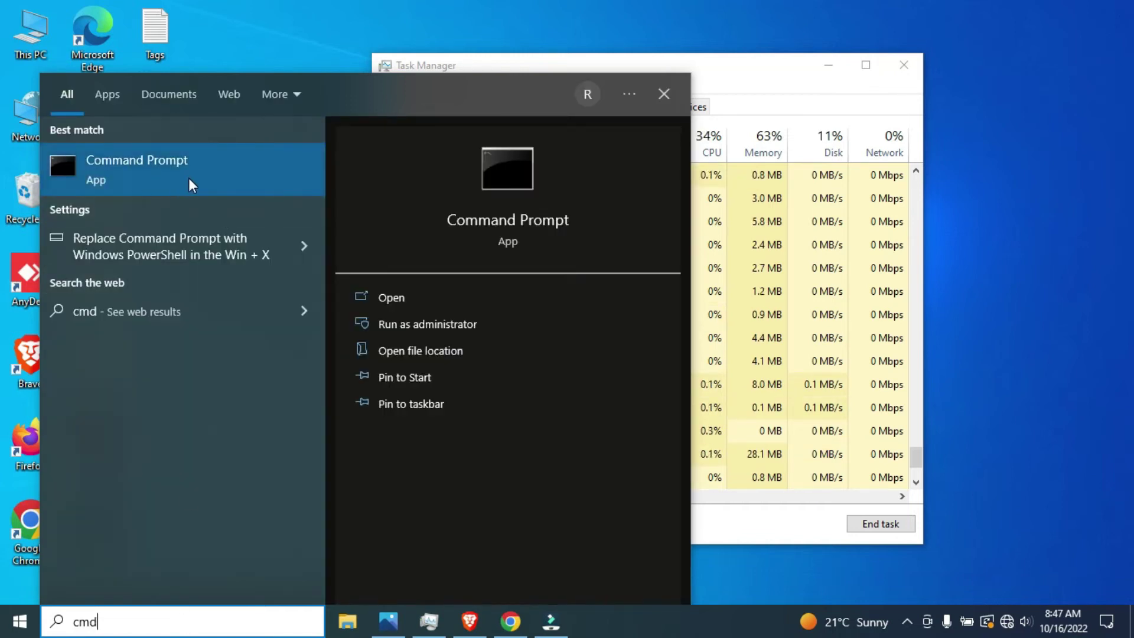
{"action": "right_click", "coordinate": [222, 175]}
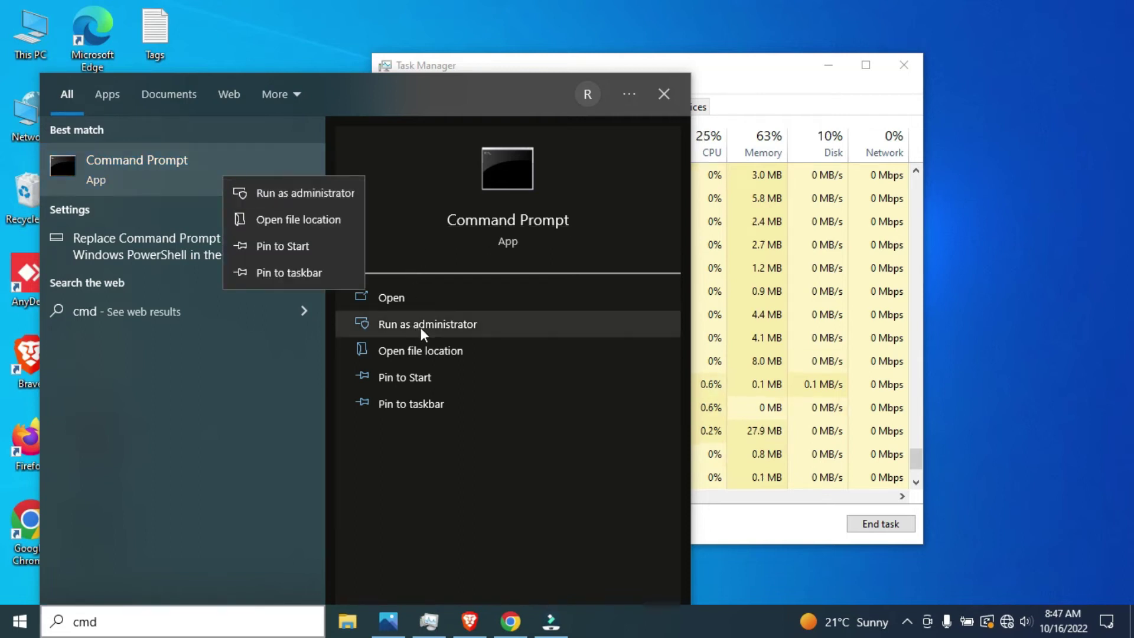
{"action": "left_click", "coordinate": [448, 324]}
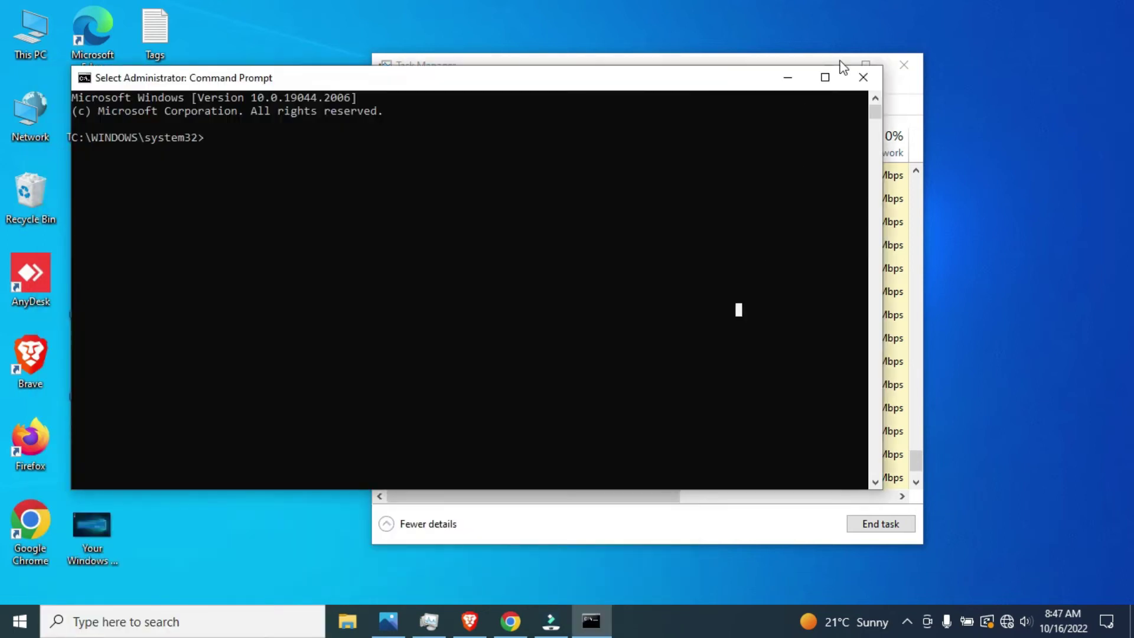
{"action": "left_click_drag", "start_coordinate": [736, 89], "coordinate": [816, 129]}
{"action": "left_click", "coordinate": [831, 66]}
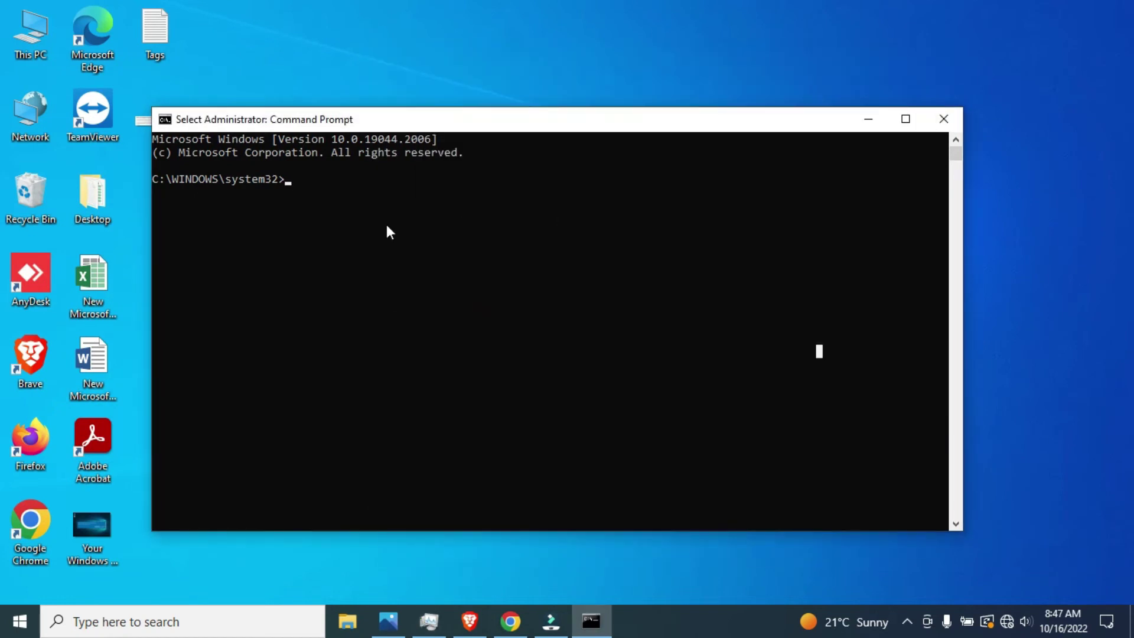
Run slmgr -rearm in the administrator Command Prompt and dismiss the Windows Script Host message.
{"action": "left_click", "coordinate": [541, 251]}
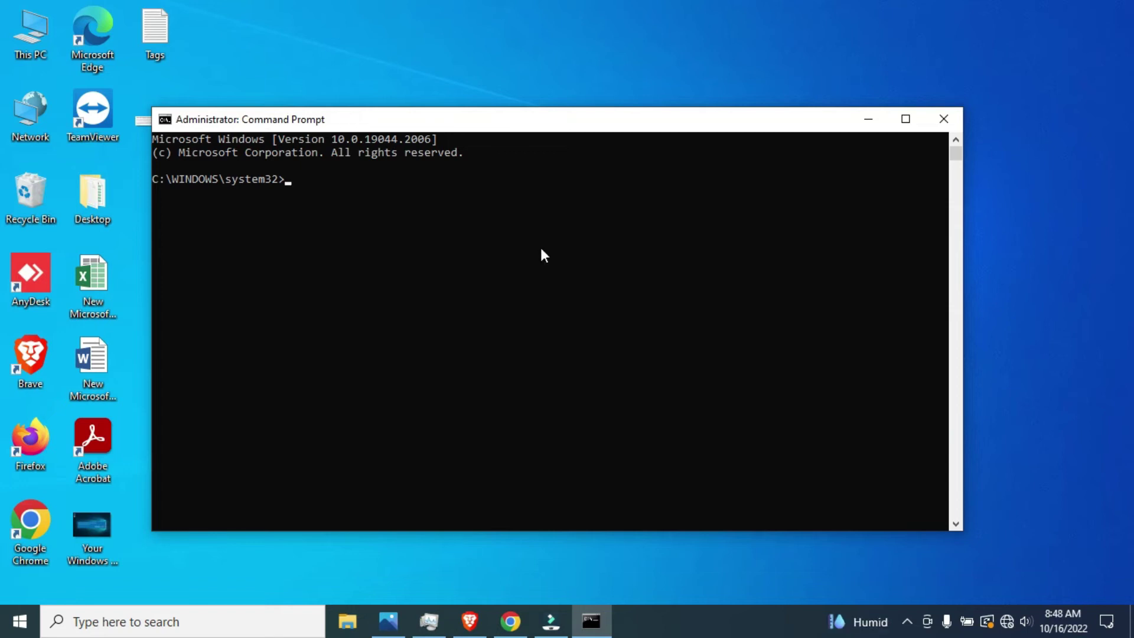
{"action": "type", "text": "slmgr -"}
{"action": "type", "text": "rearm"}
{"action": "key", "text": "Return"}
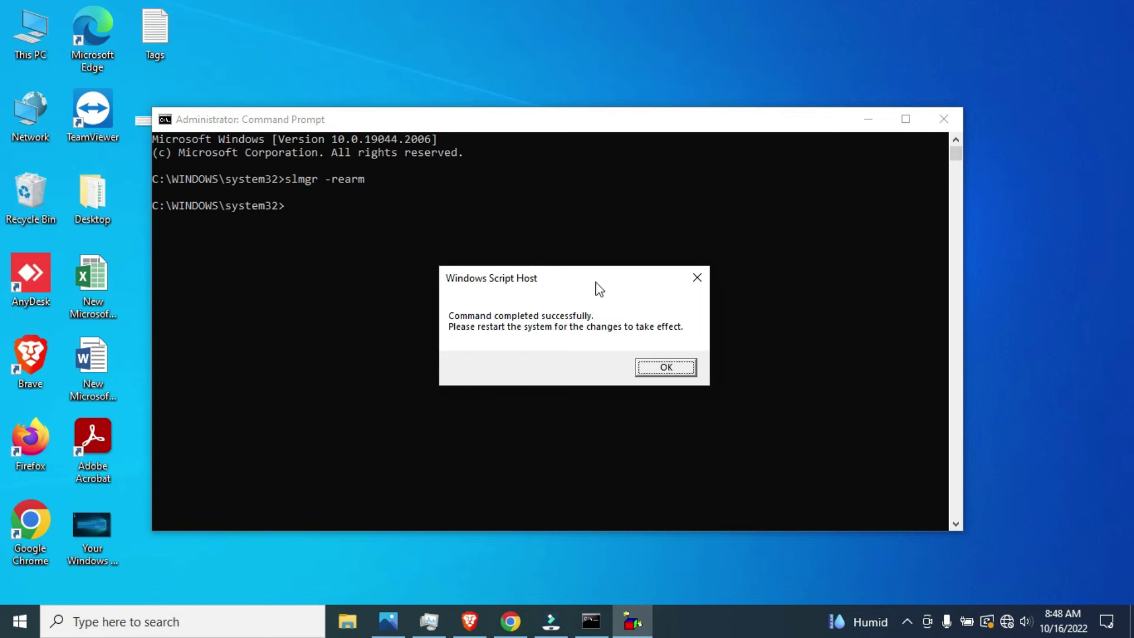
{"action": "left_click", "coordinate": [663, 366]}
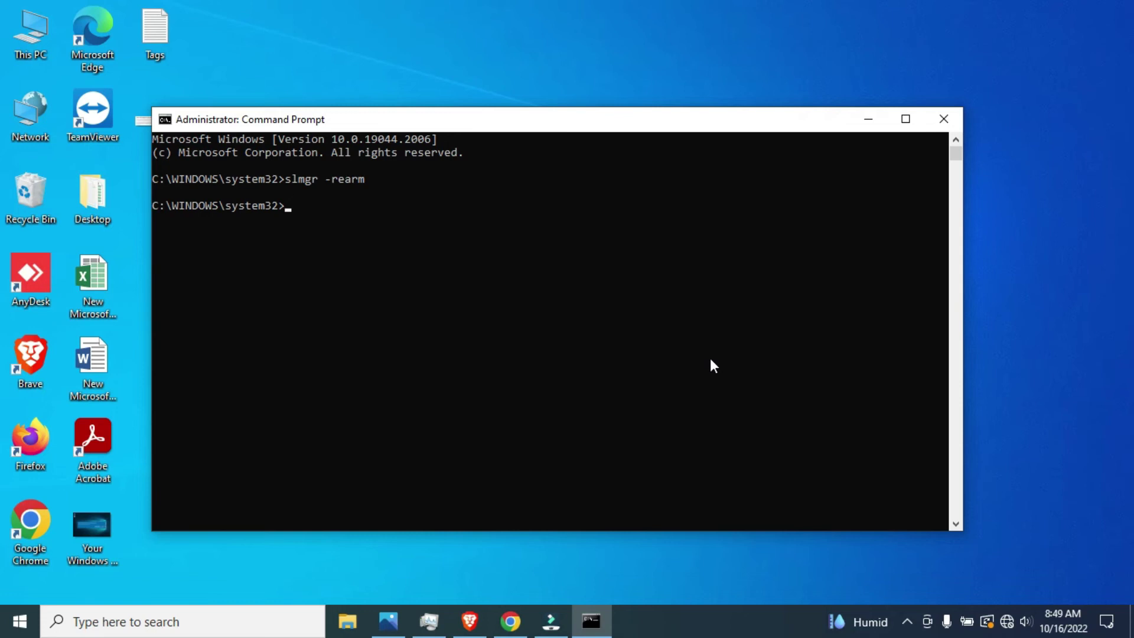
{"action": "left_click", "coordinate": [39, 614]}
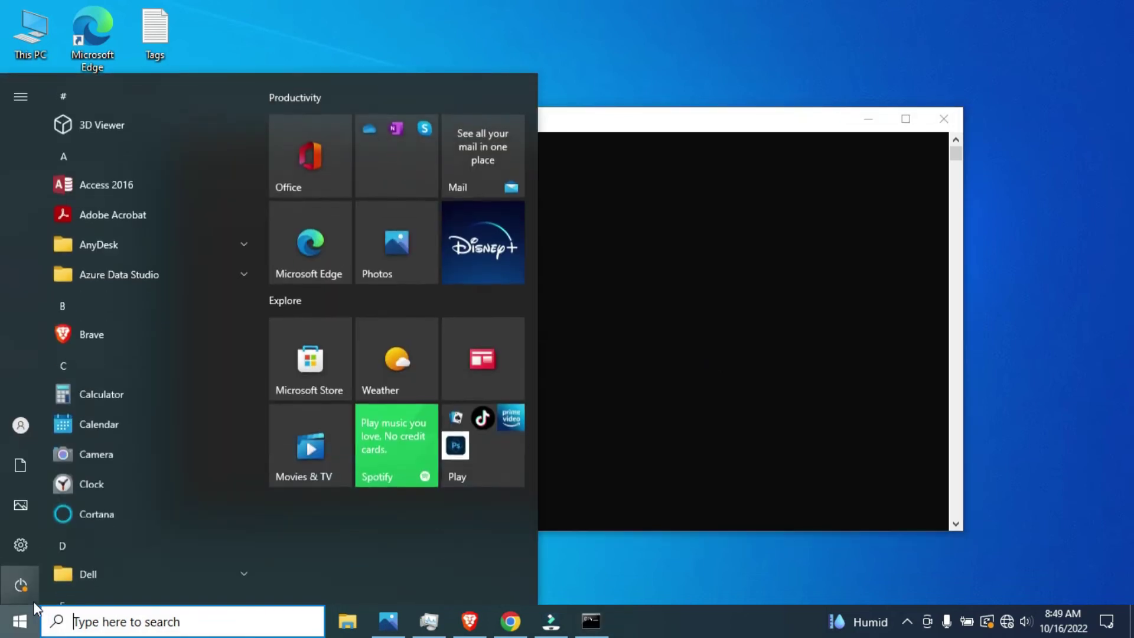
{"action": "left_click", "coordinate": [34, 590]}
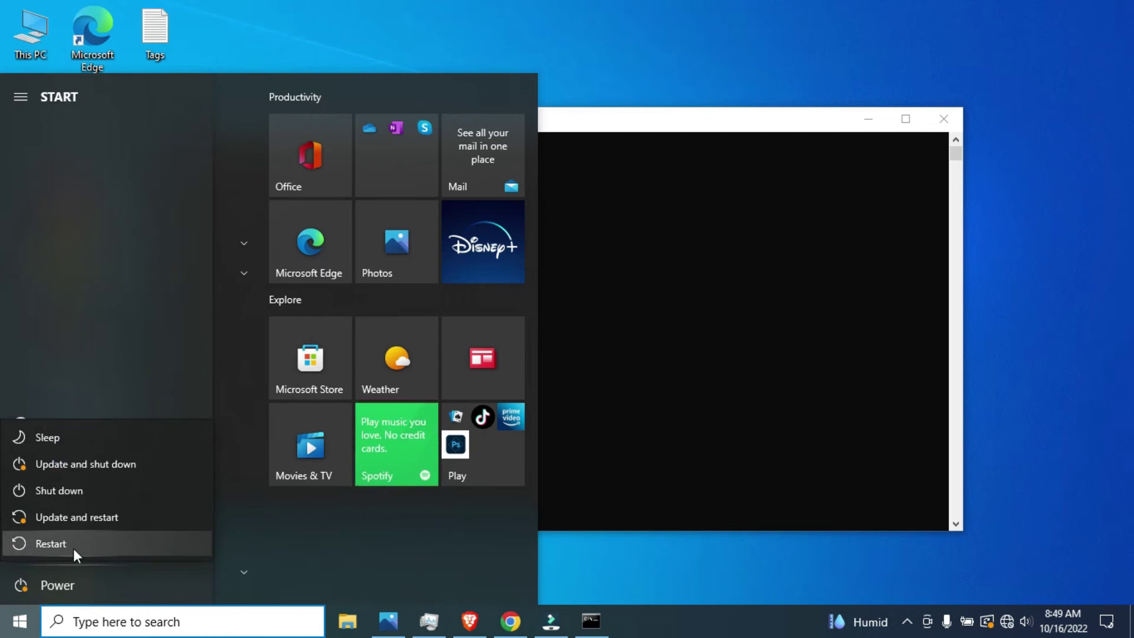
{"action": "left_click", "coordinate": [789, 380]}
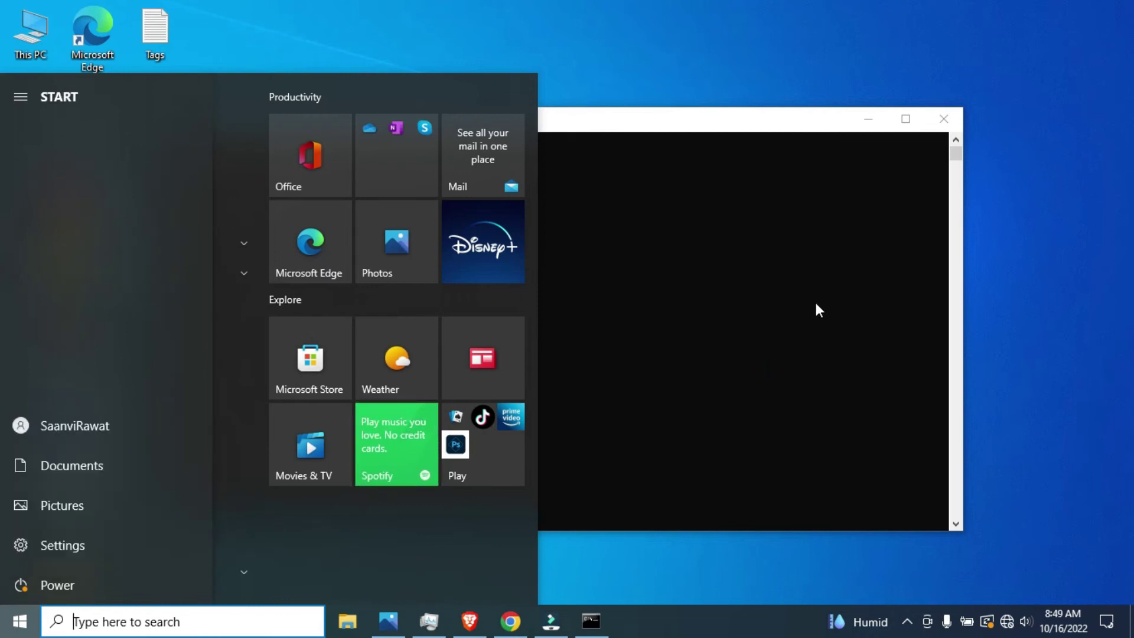
{"action": "left_click", "coordinate": [807, 64]}
Close the Command Prompt and open the Services console by searching Windows for services.msc.
{"action": "left_click", "coordinate": [943, 119]}
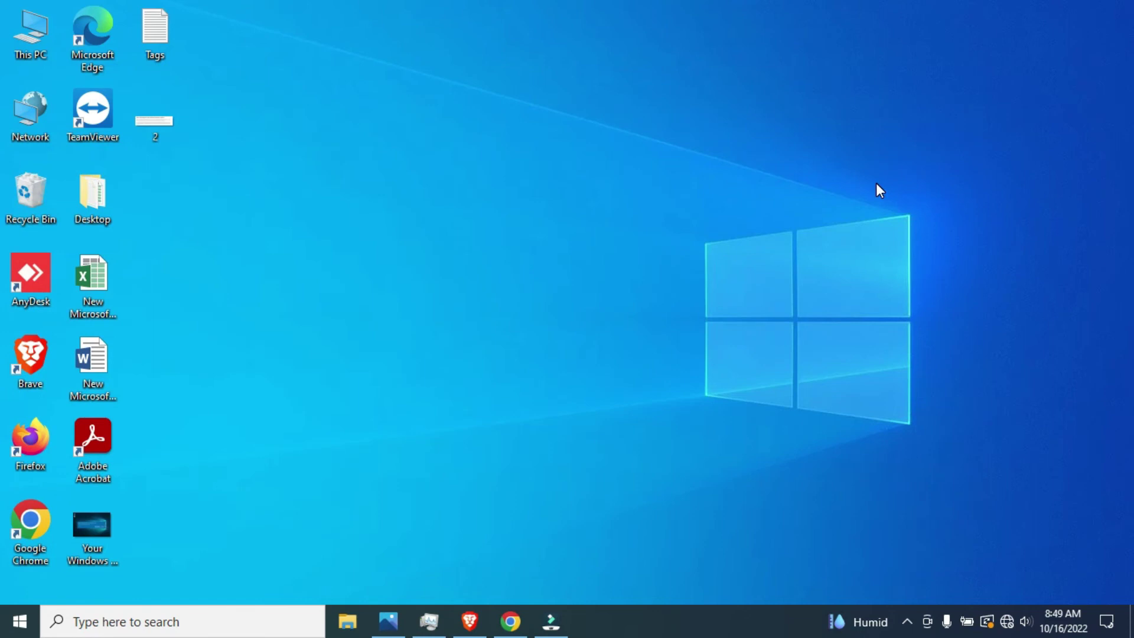
{"action": "left_click", "coordinate": [134, 625]}
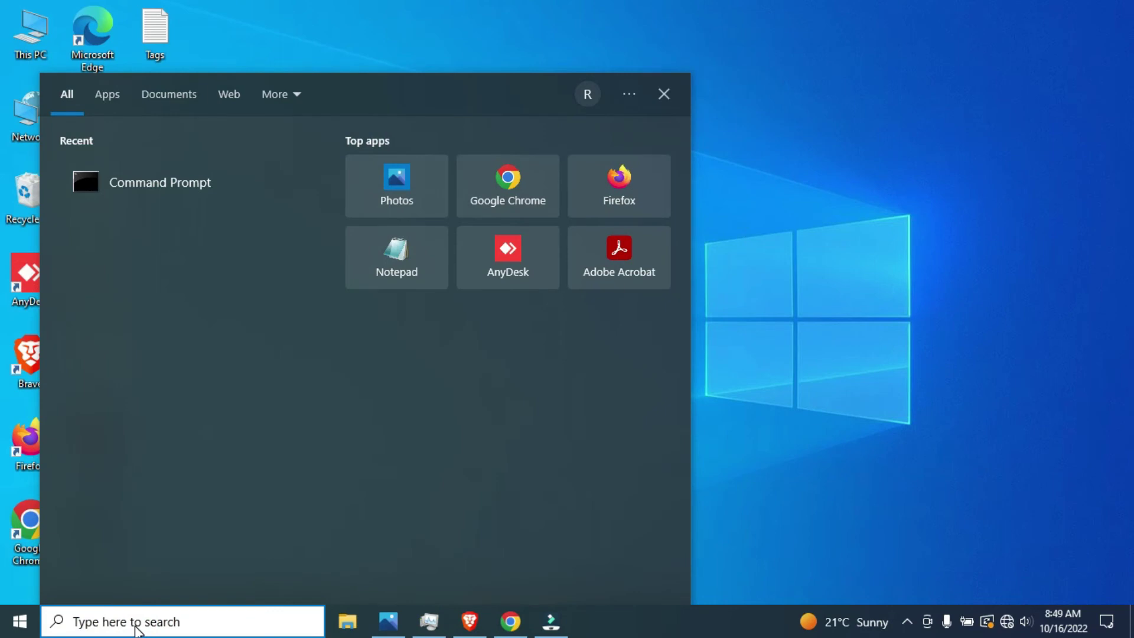
{"action": "type", "text": "services.msc"}
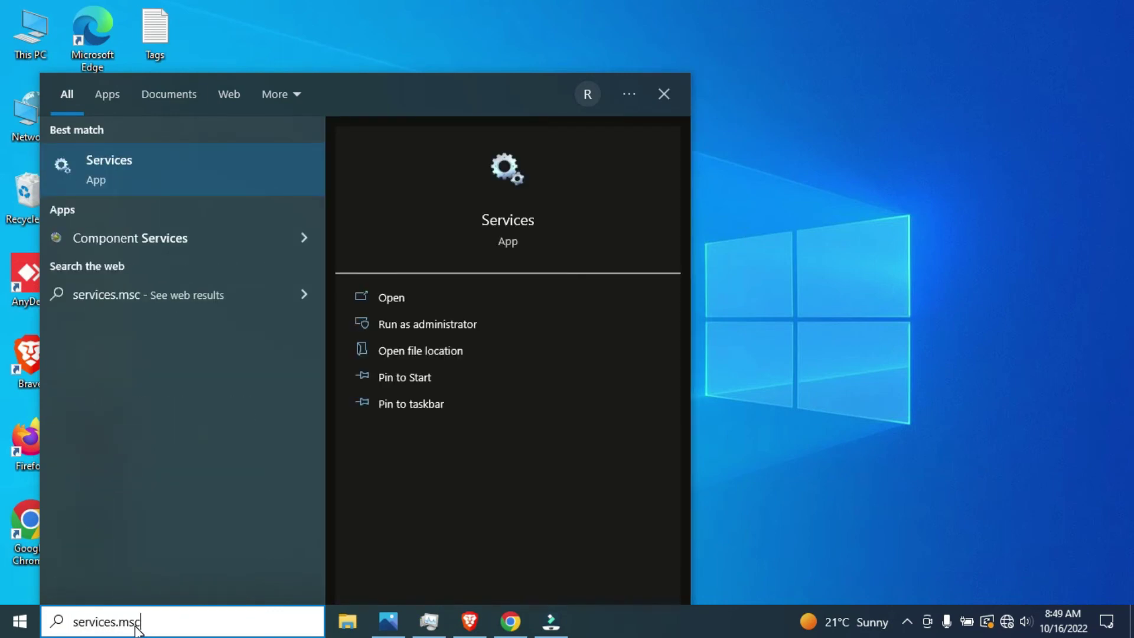
{"action": "left_click", "coordinate": [192, 161]}
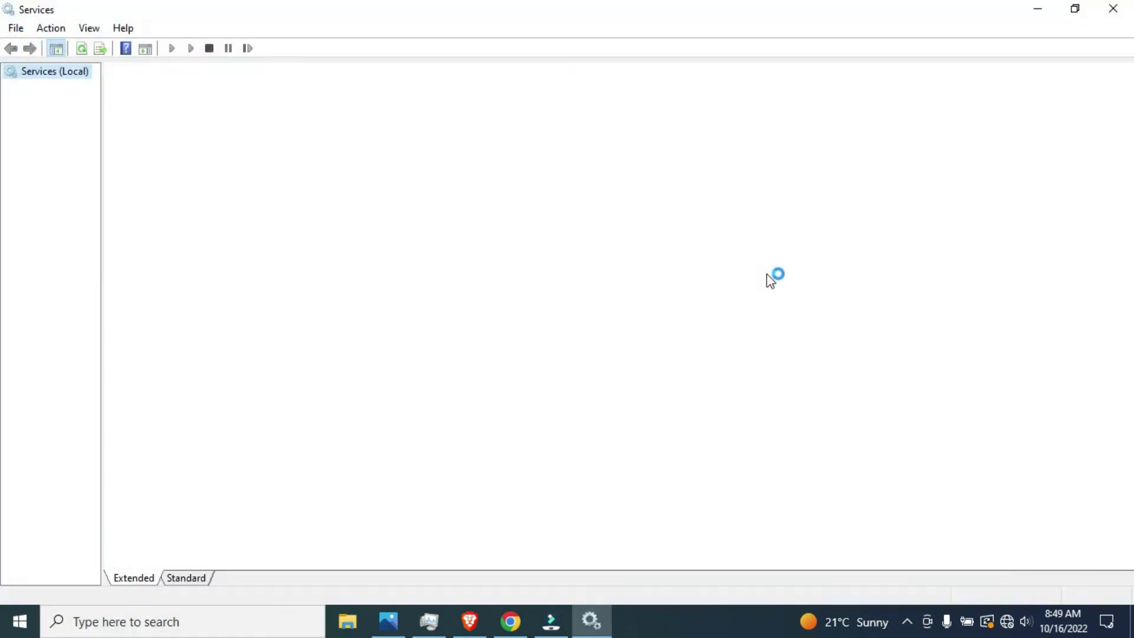
Find Windows License Manager Service in the list of local services and open its properties.
{"action": "left_click", "coordinate": [382, 323]}
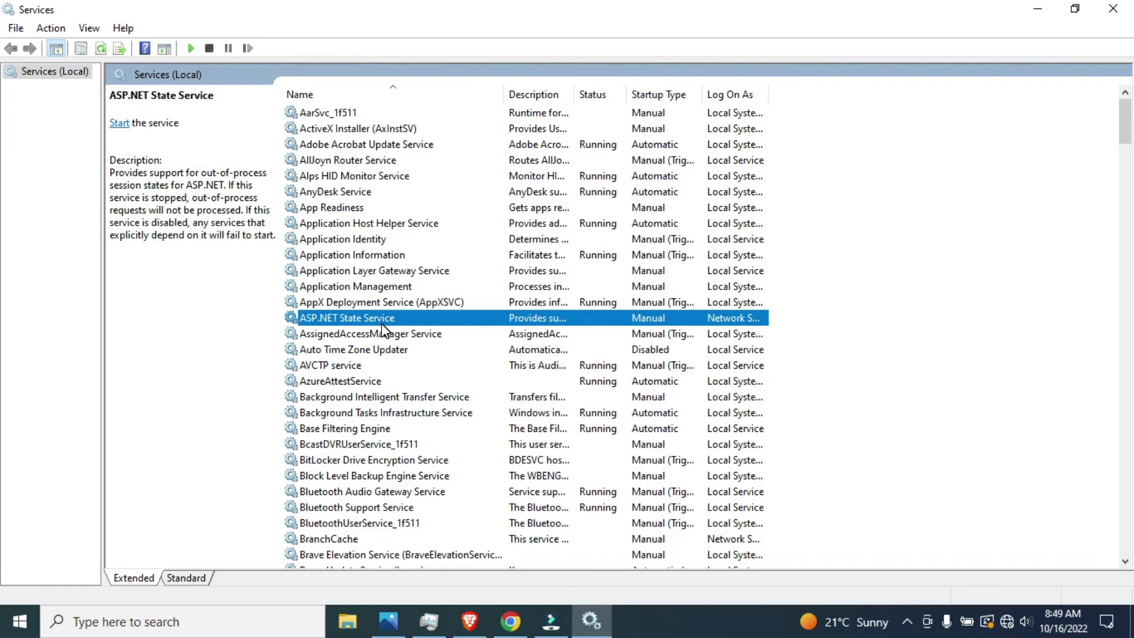
{"action": "key", "text": "w"}
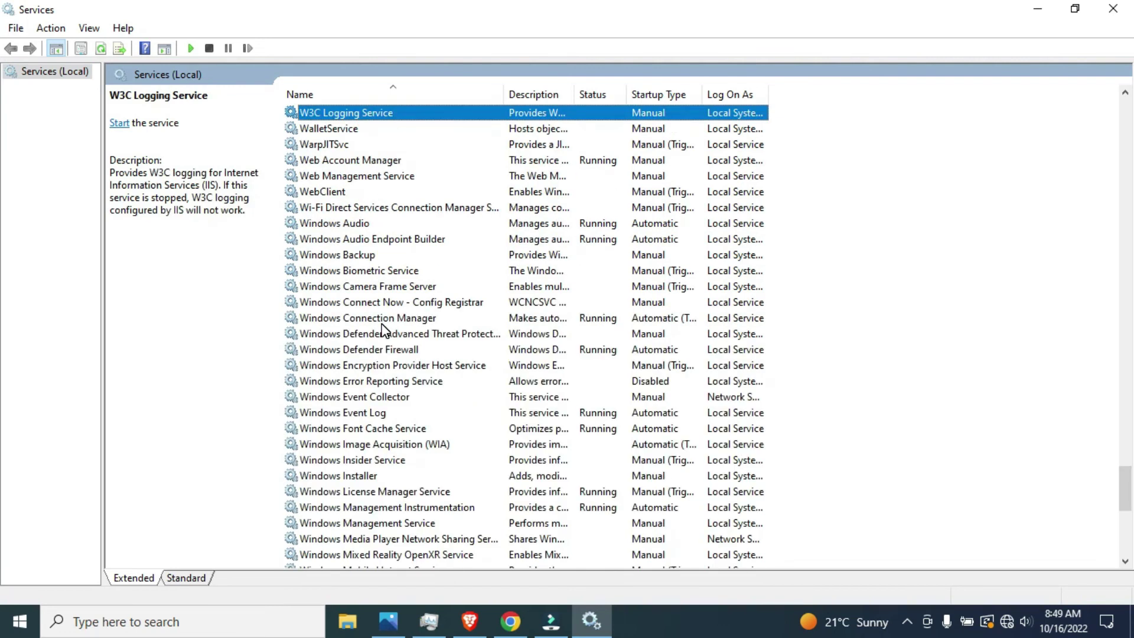
{"action": "left_click", "coordinate": [441, 492]}
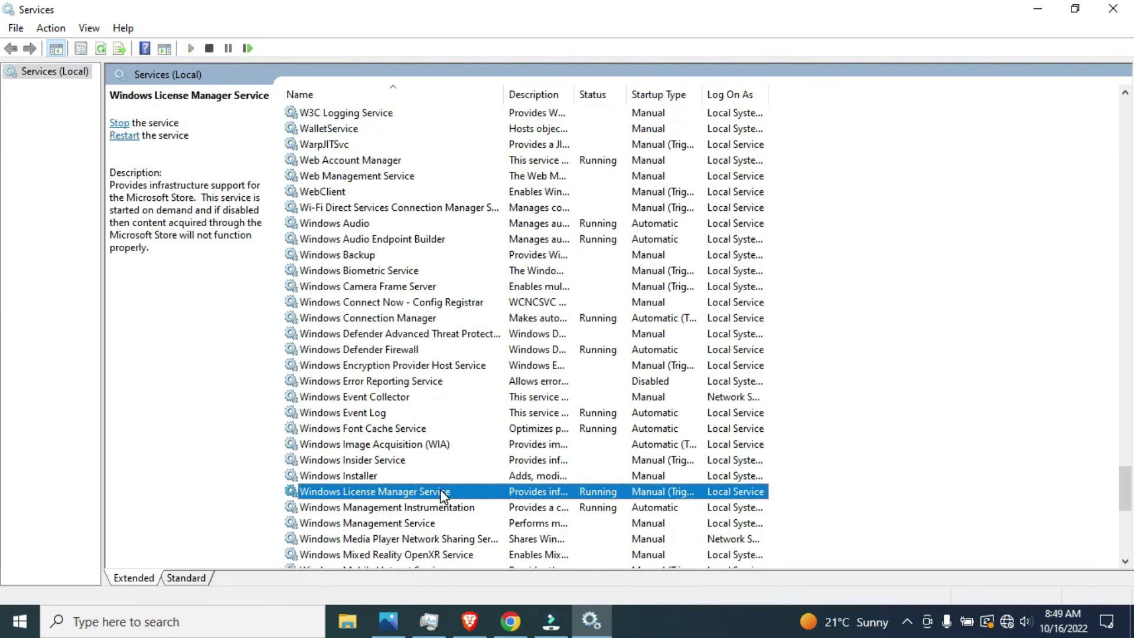
{"action": "right_click", "coordinate": [398, 500]}
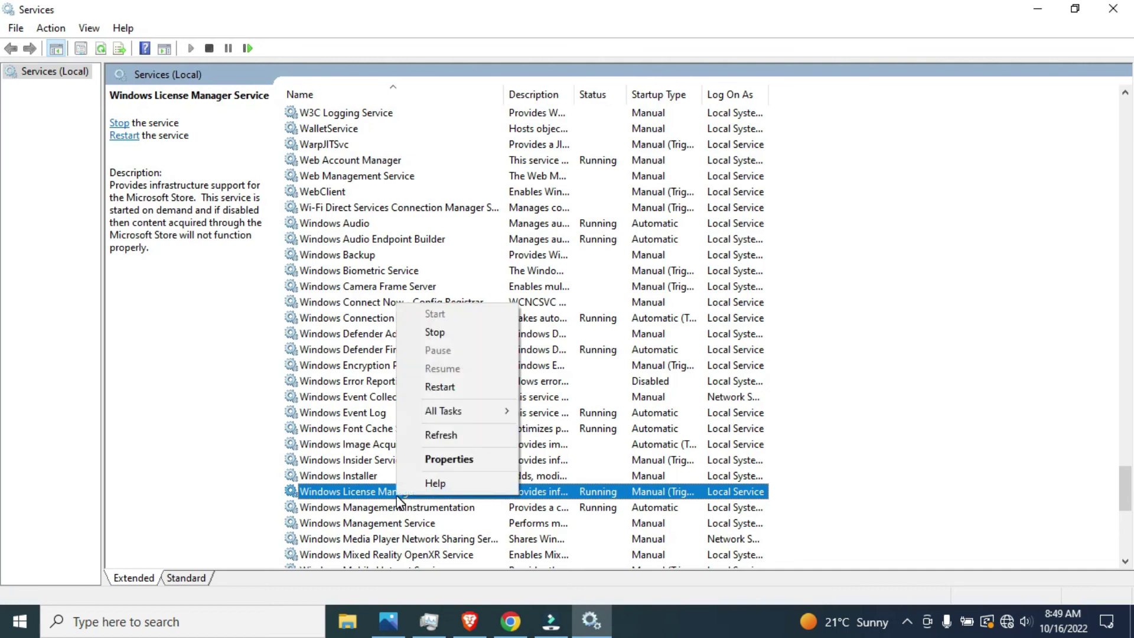
{"action": "left_click", "coordinate": [462, 461]}
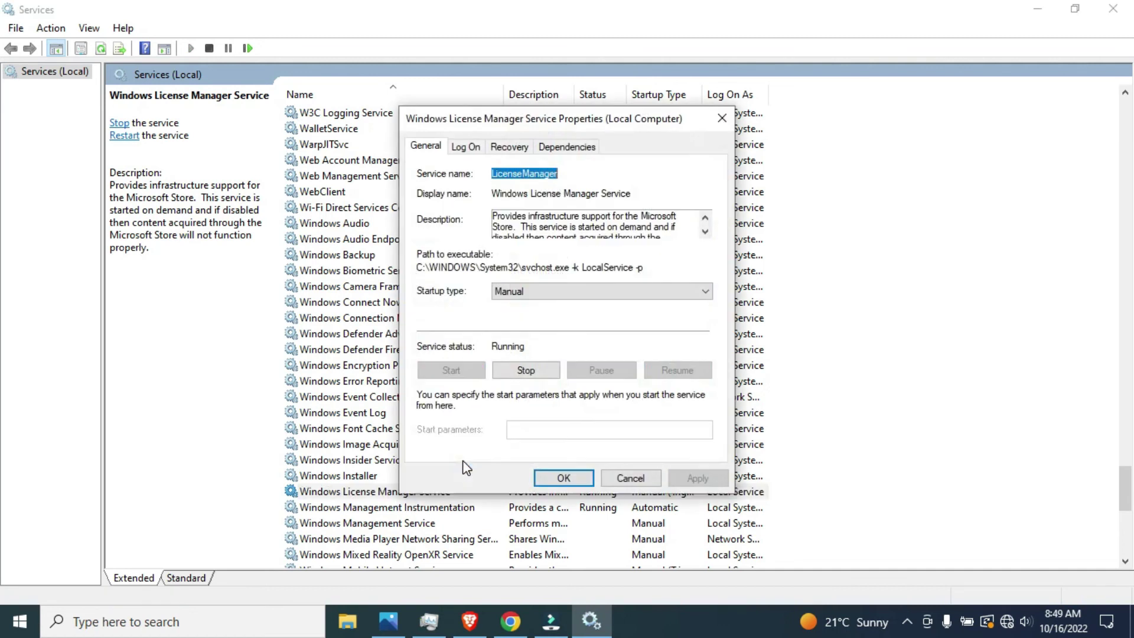
Stop Windows License Manager Service, apply the startup type Disabled, and close the Services console.
{"action": "left_click", "coordinate": [525, 370]}
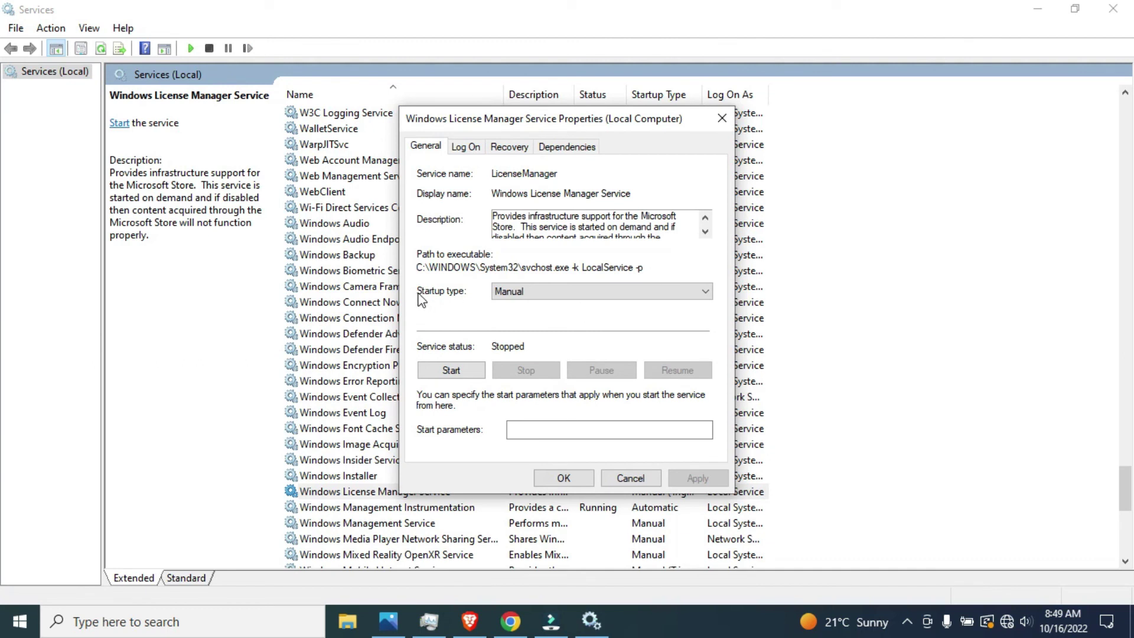
{"action": "left_click", "coordinate": [530, 292]}
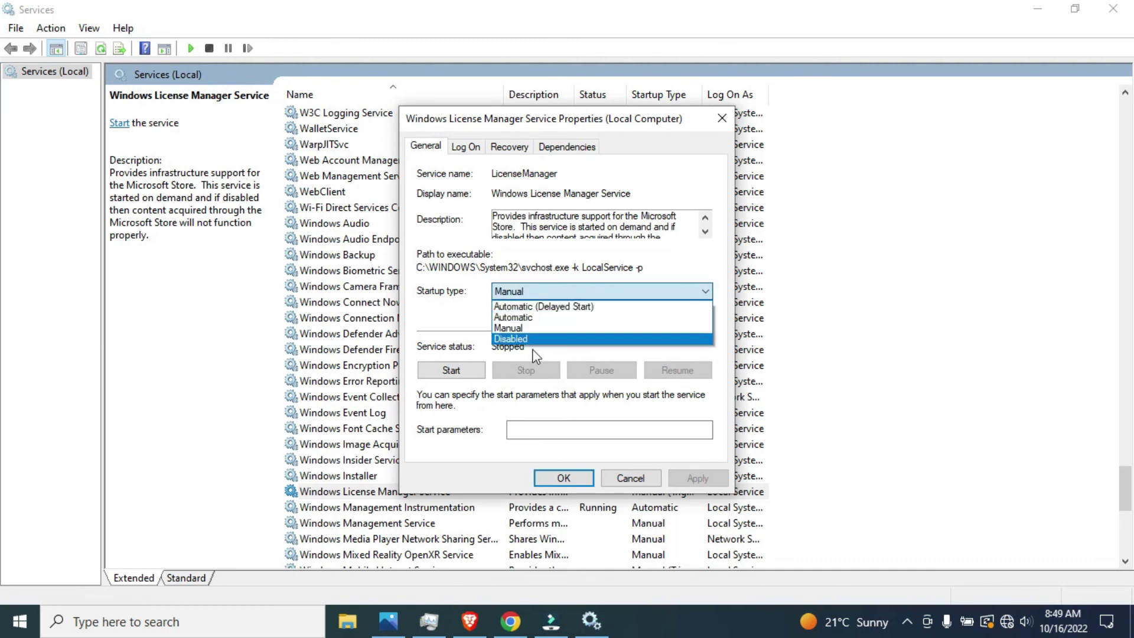
{"action": "left_click", "coordinate": [536, 340]}
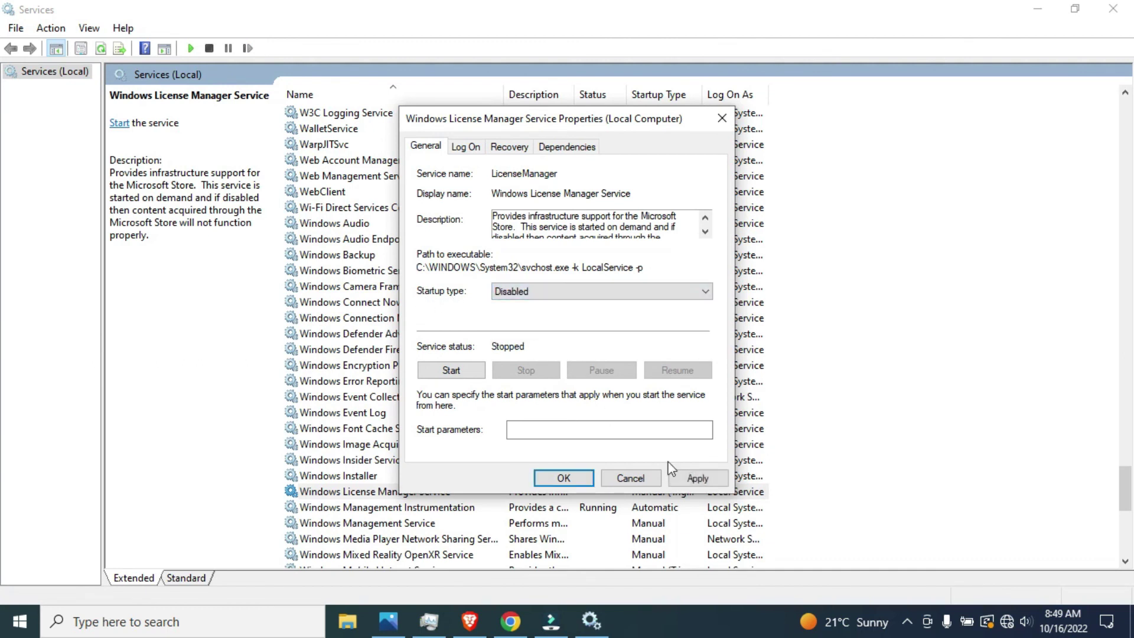
{"action": "left_click", "coordinate": [706, 480]}
{"action": "left_click", "coordinate": [583, 480]}
{"action": "left_click", "coordinate": [1113, 9]}
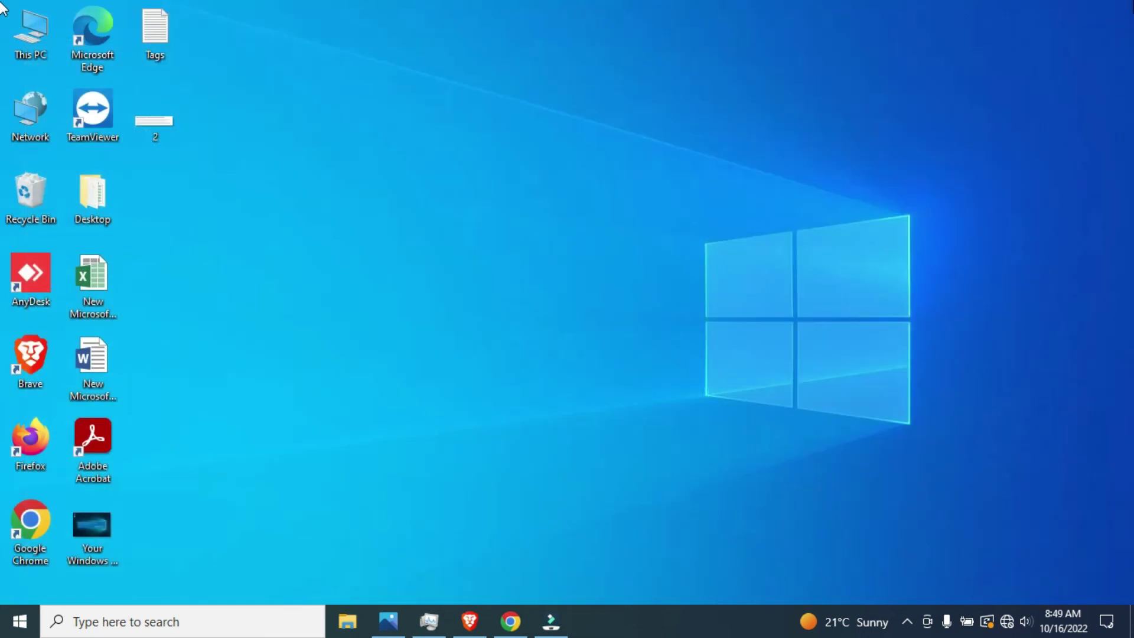